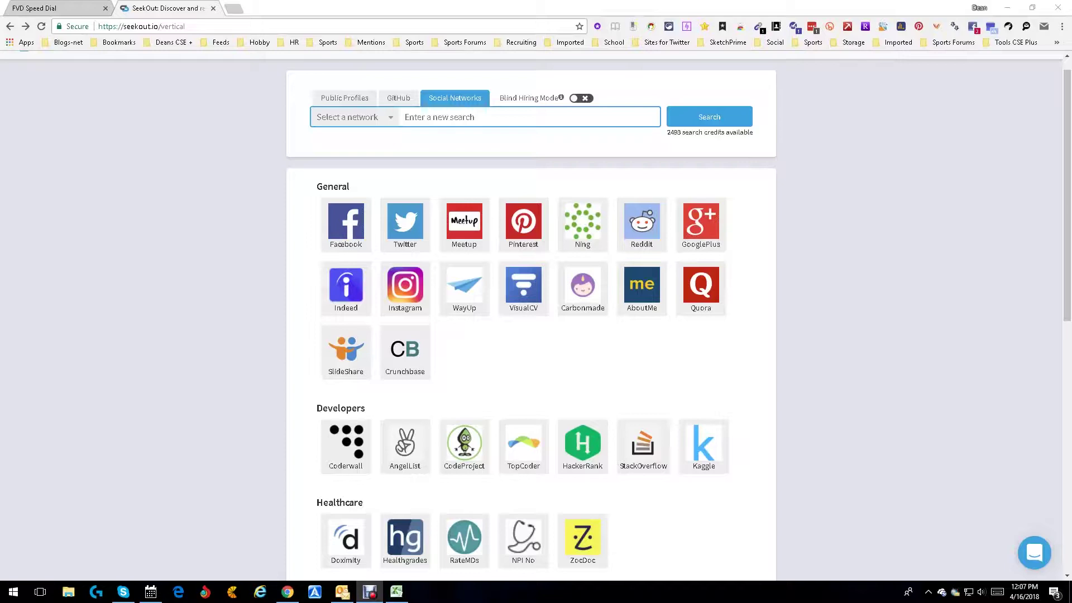
# - Search the Facebook network for the example query "software engineer playstation OR xbox OR games"
pyautogui.click(212, 8)
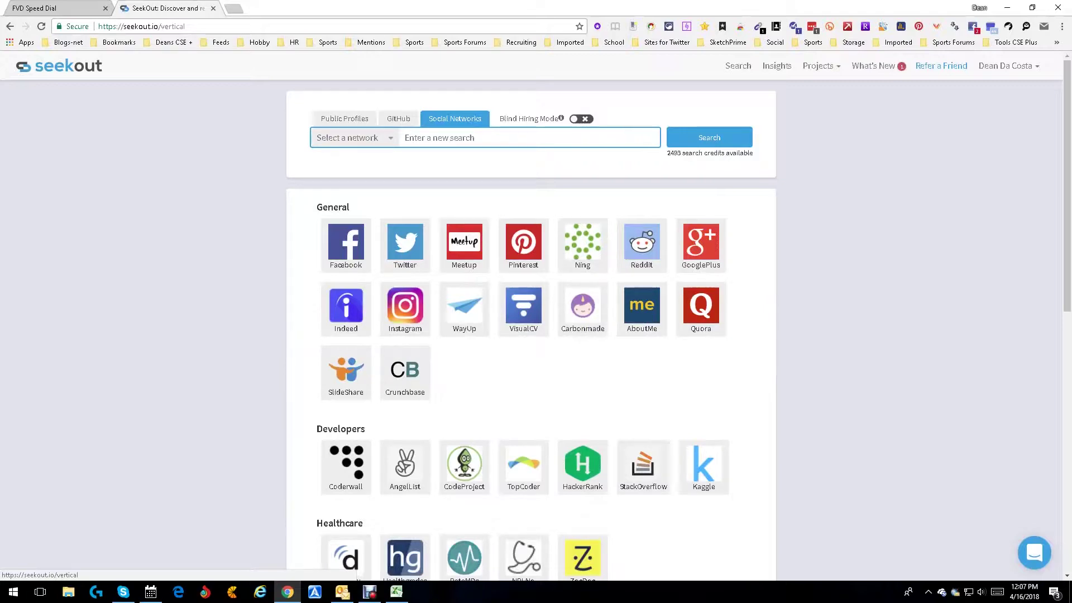
pyautogui.click(345, 241)
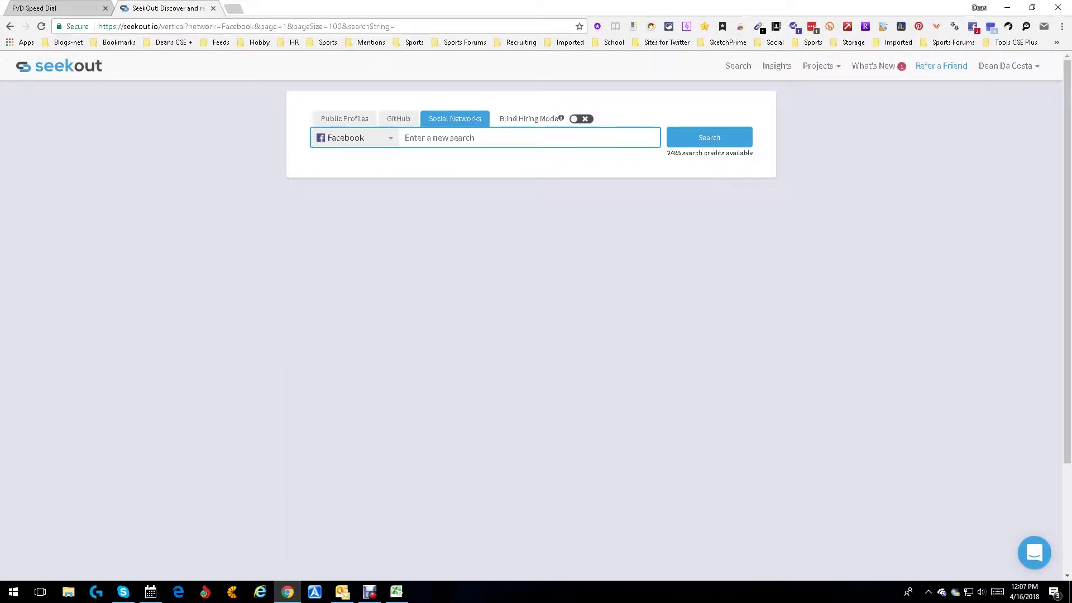
pyautogui.click(406, 137)
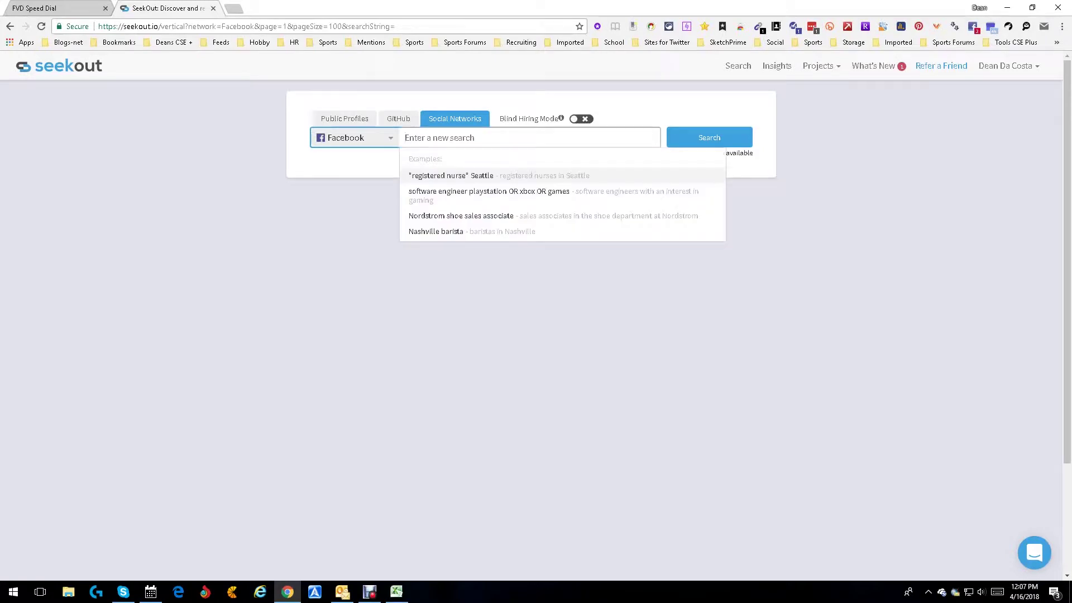
pyautogui.click(488, 192)
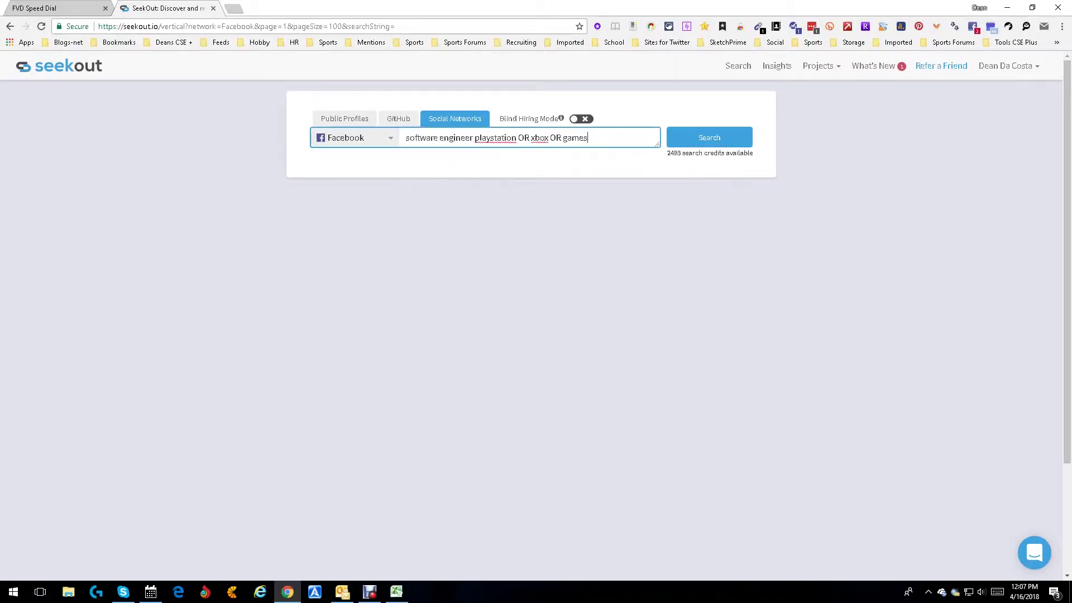
pyautogui.press('Return')
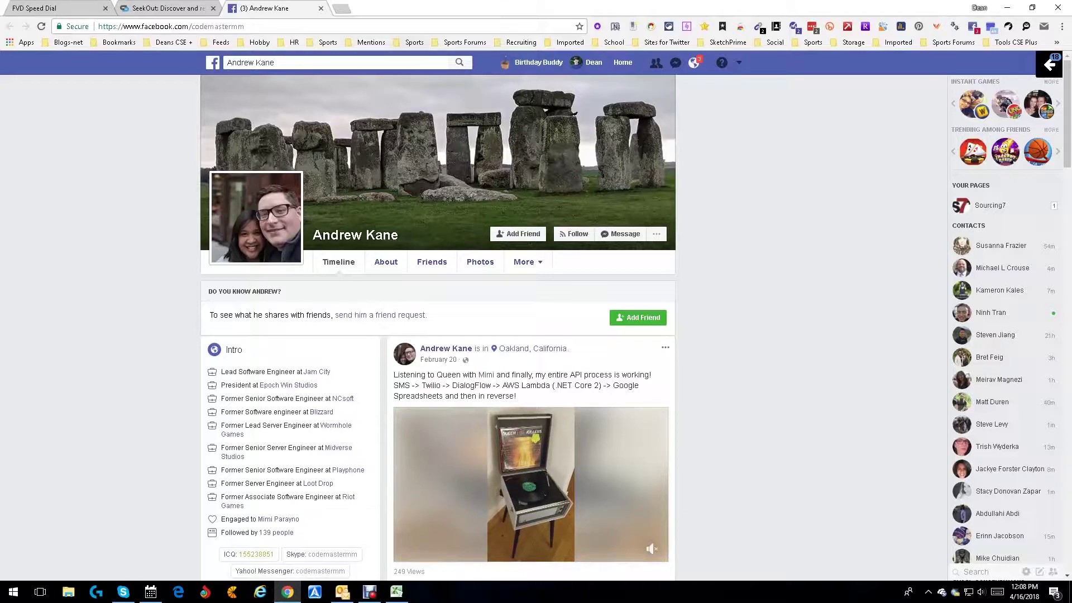
# - Compare the first candidate's Facebook profile with the matching SeekOut search result and close the profile
pyautogui.hotkey('ctrl', 'shift', 'Tab')
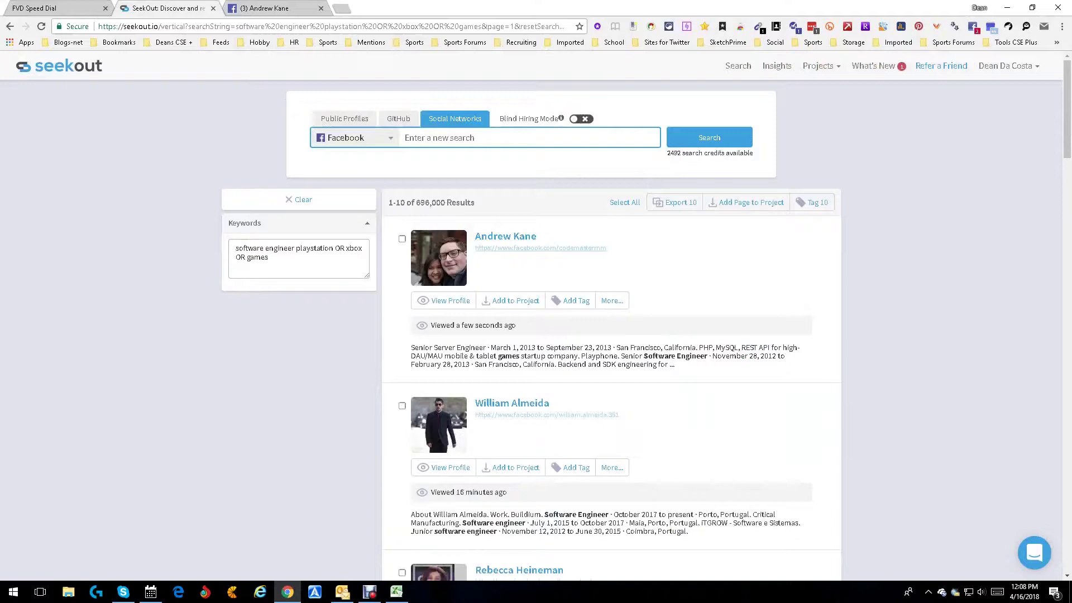
pyautogui.hotkey('ctrl', 'Tab')
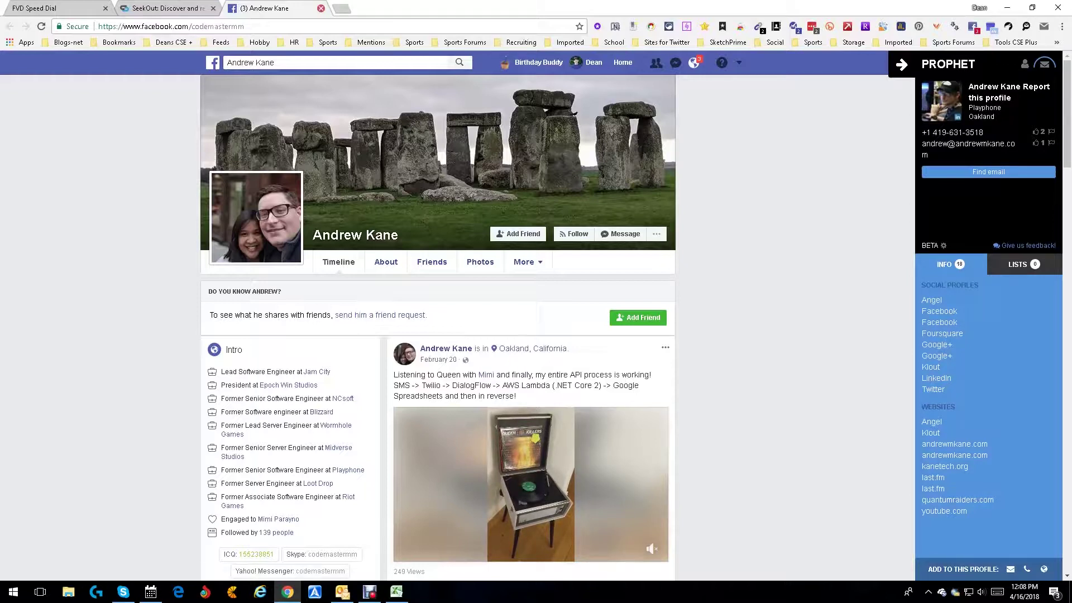
pyautogui.click(321, 7)
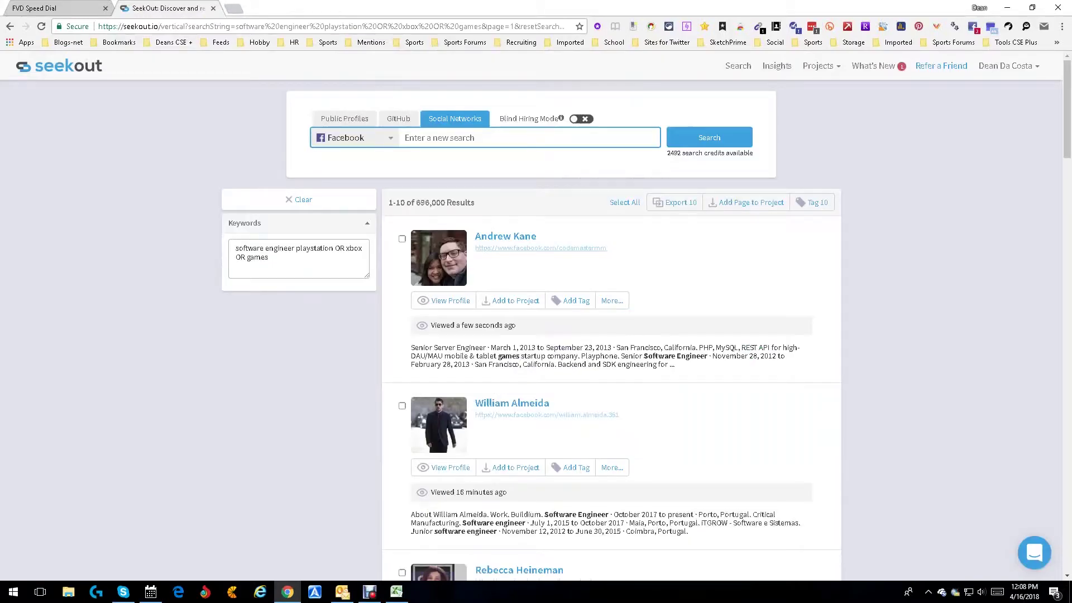
# - Look up the first candidate's name among GitHub users with the browser extension
pyautogui.moveTo(538, 237); pyautogui.dragTo(474, 237)
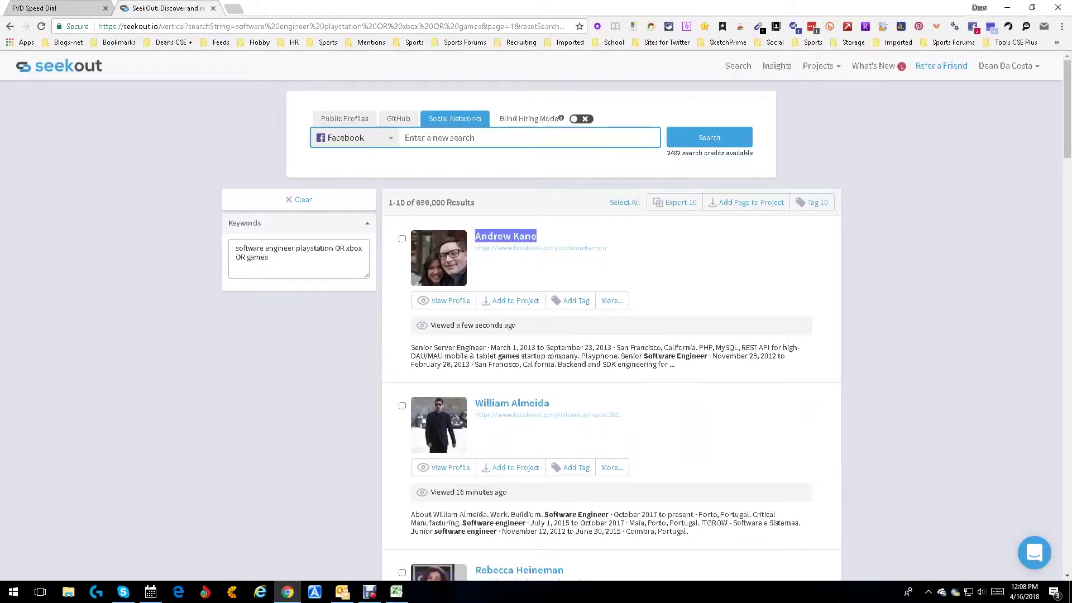
pyautogui.click(1061, 26)
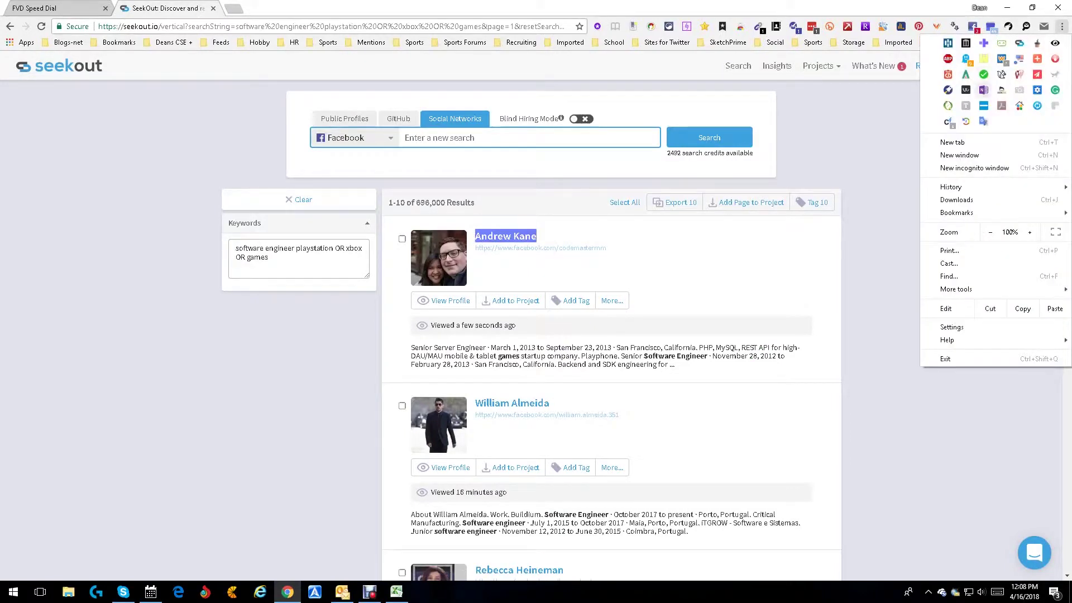
pyautogui.click(1002, 90)
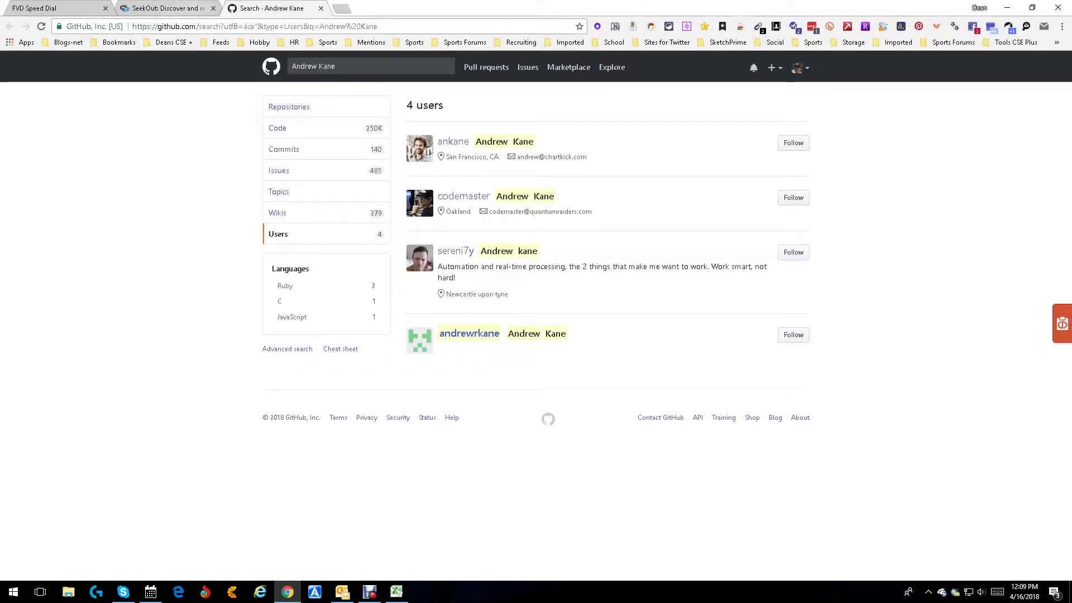
# - Open the GitHub profile of the matching user in Oakland, compare it with the SeekOut result and close it
pyautogui.click(167, 8)
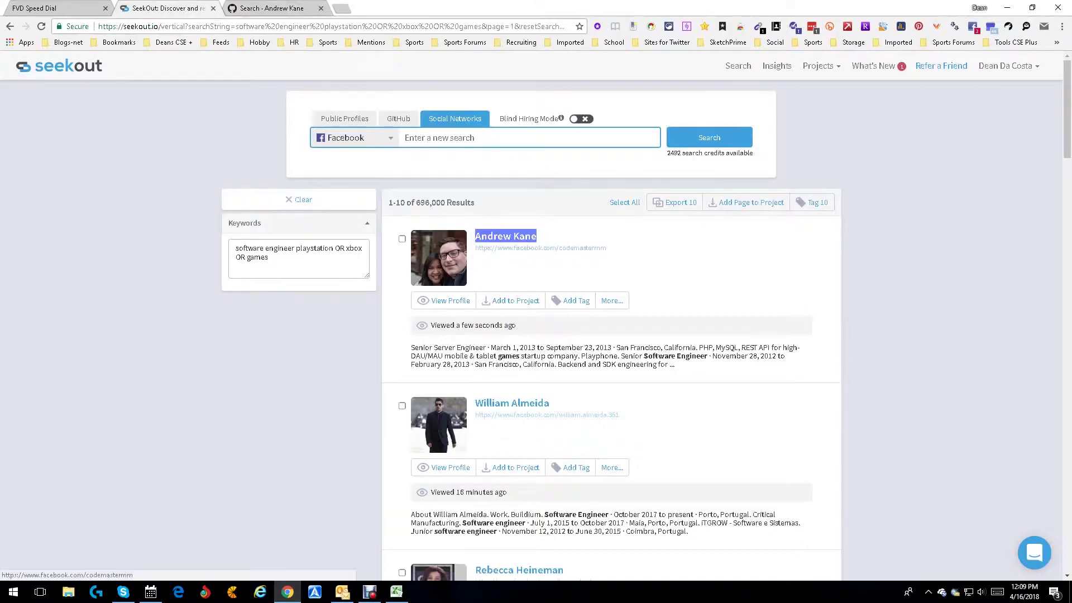
pyautogui.hotkey('ctrl', 'Tab')
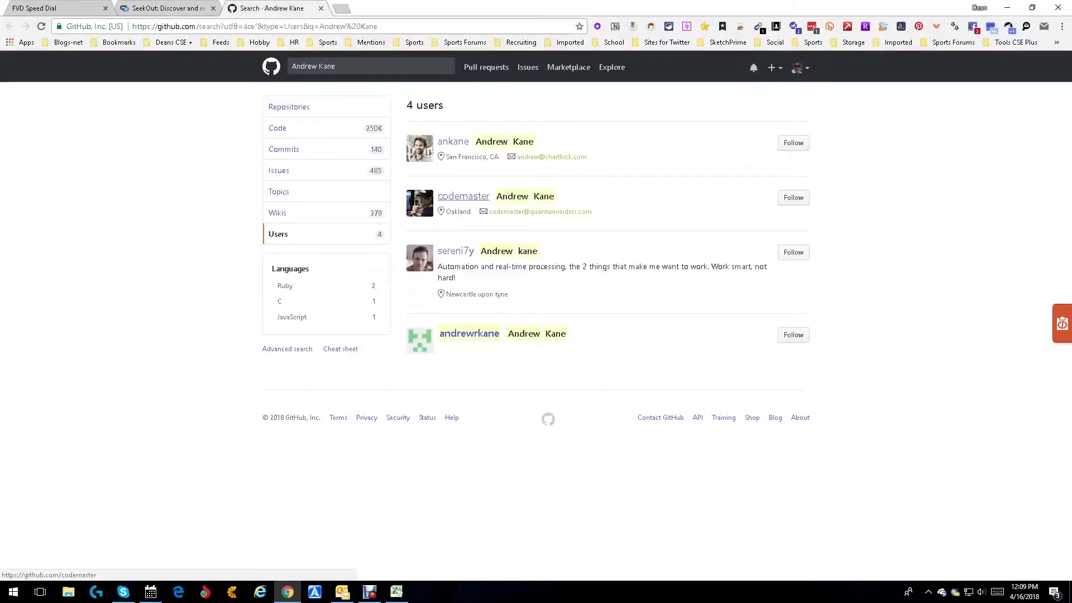
pyautogui.click(464, 197)
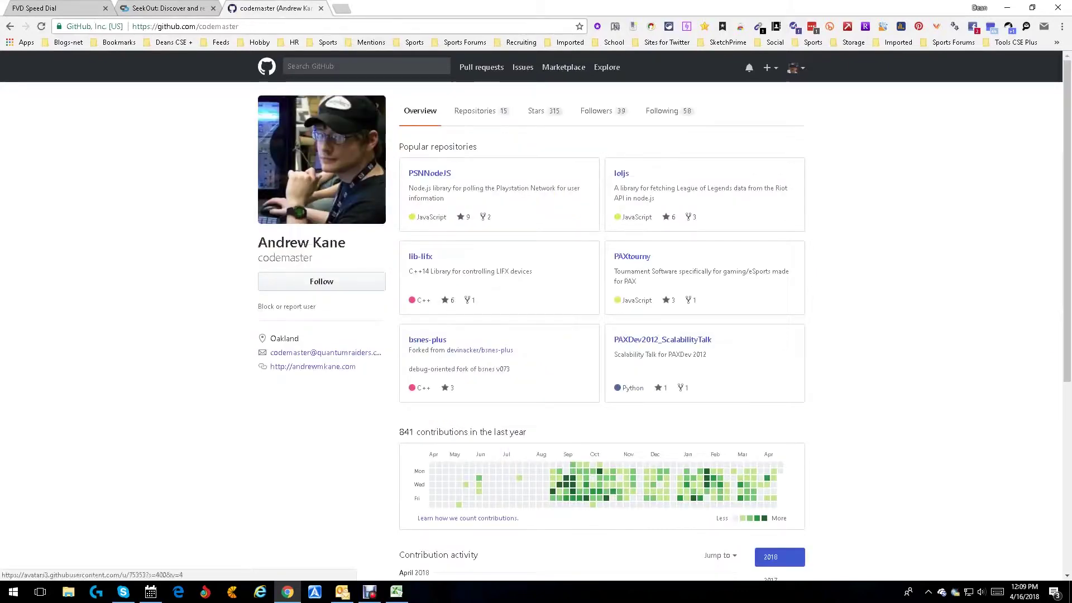
pyautogui.click(166, 8)
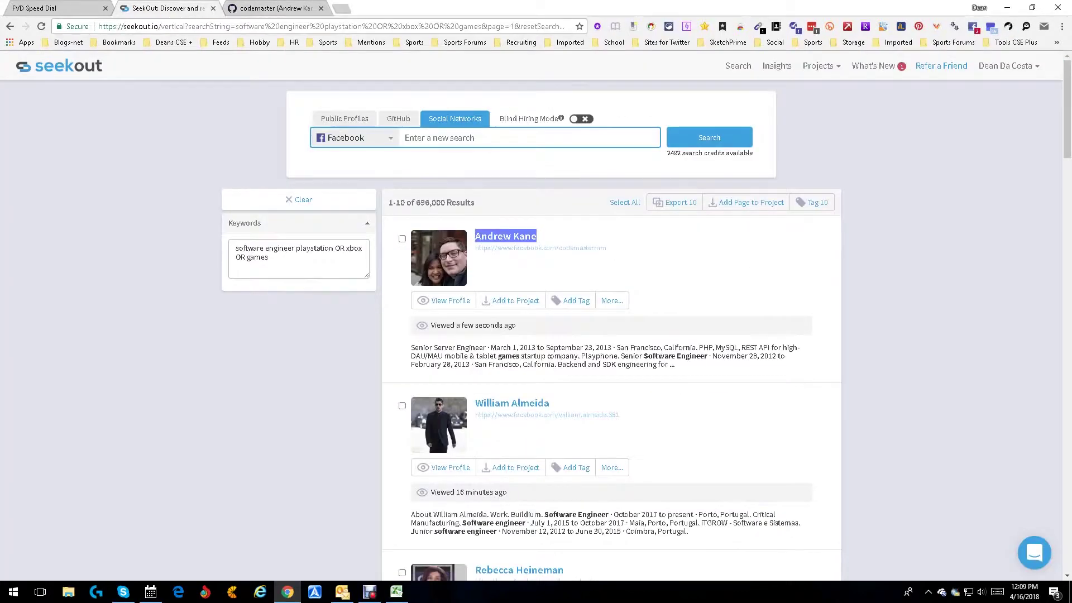
pyautogui.hotkey('ctrl', 'Tab')
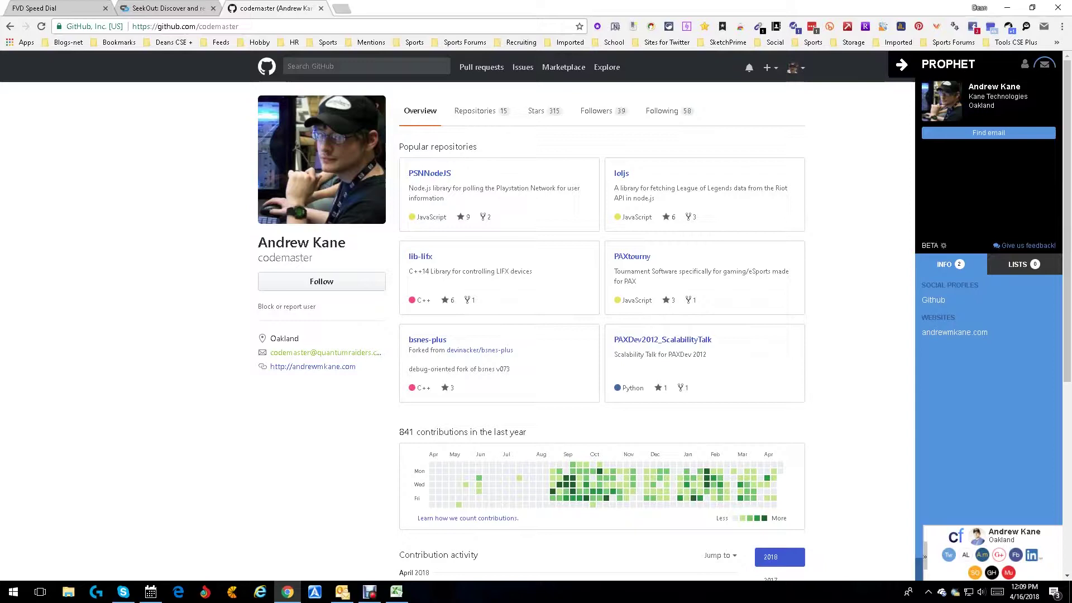
pyautogui.click(321, 8)
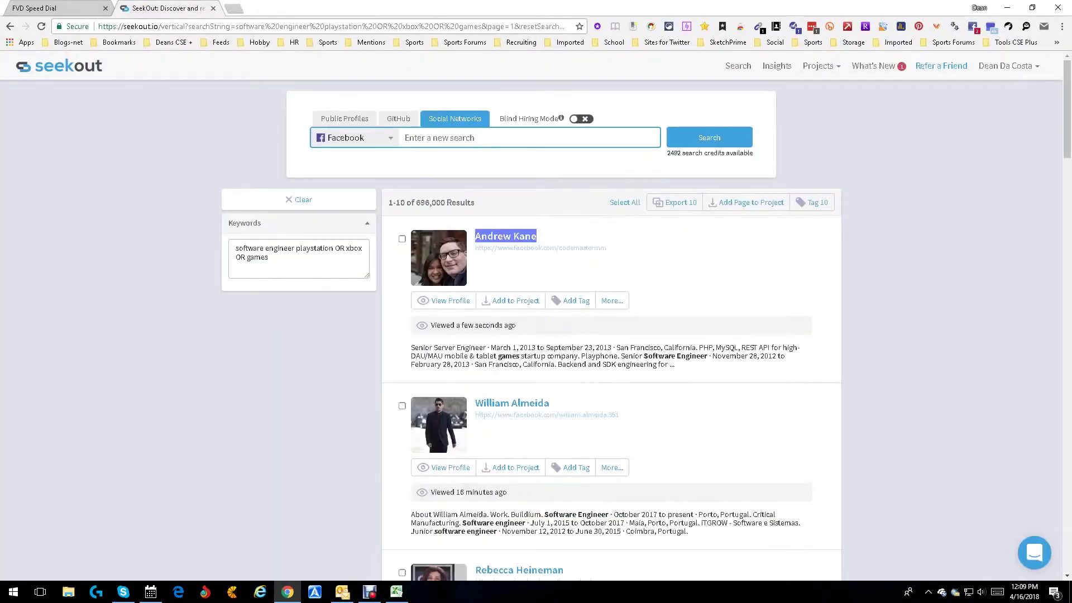
# - Switch the network to AboutMe and search for the example query "java react python angular engineer"
pyautogui.click(354, 137)
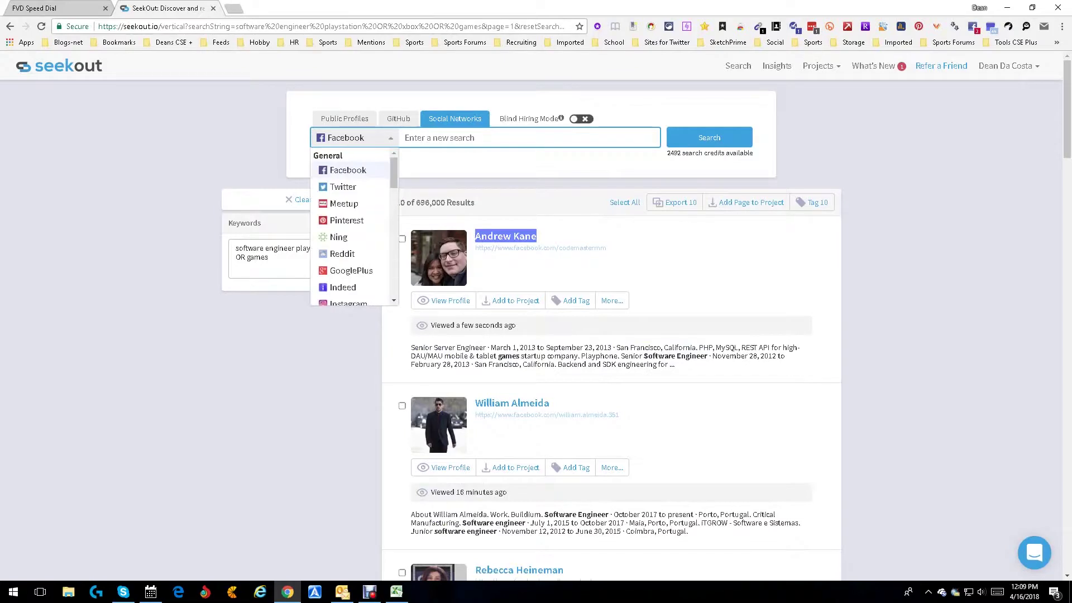
pyautogui.moveTo(394, 172); pyautogui.dragTo(394, 201)
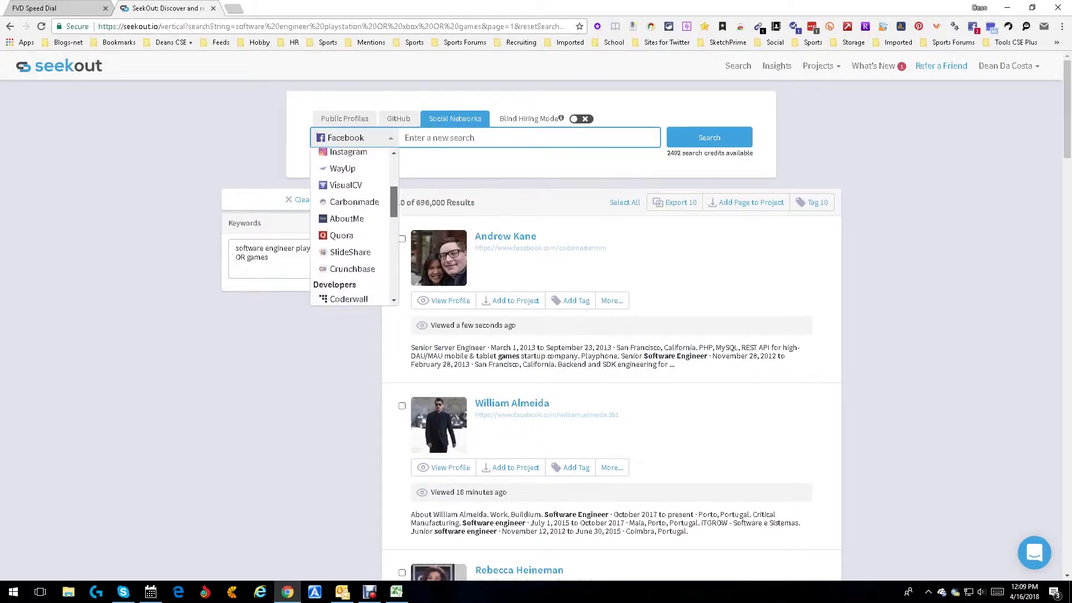
pyautogui.click(347, 218)
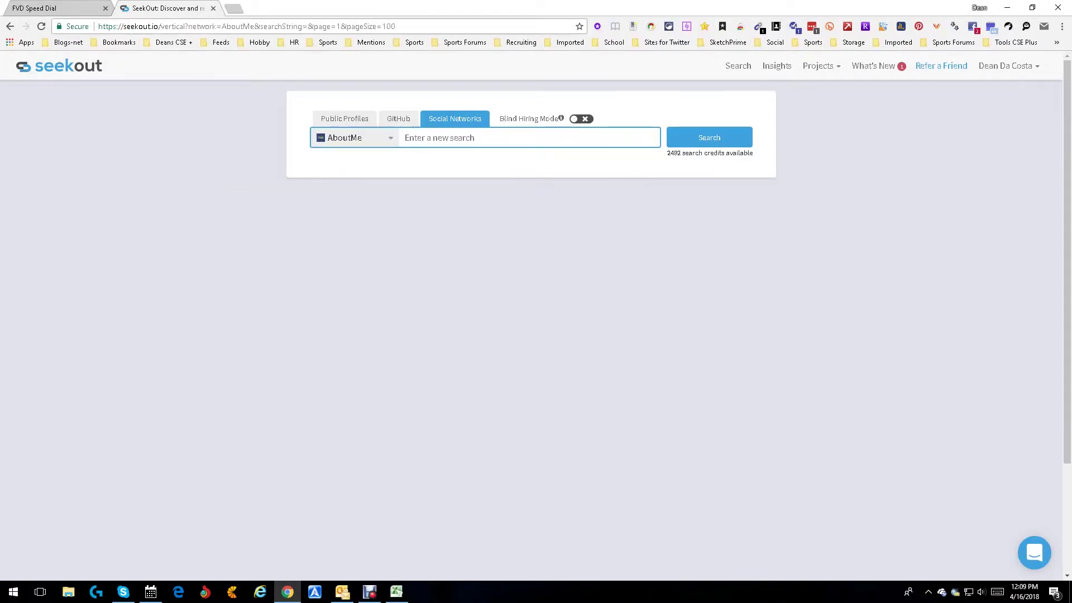
pyautogui.click(438, 138)
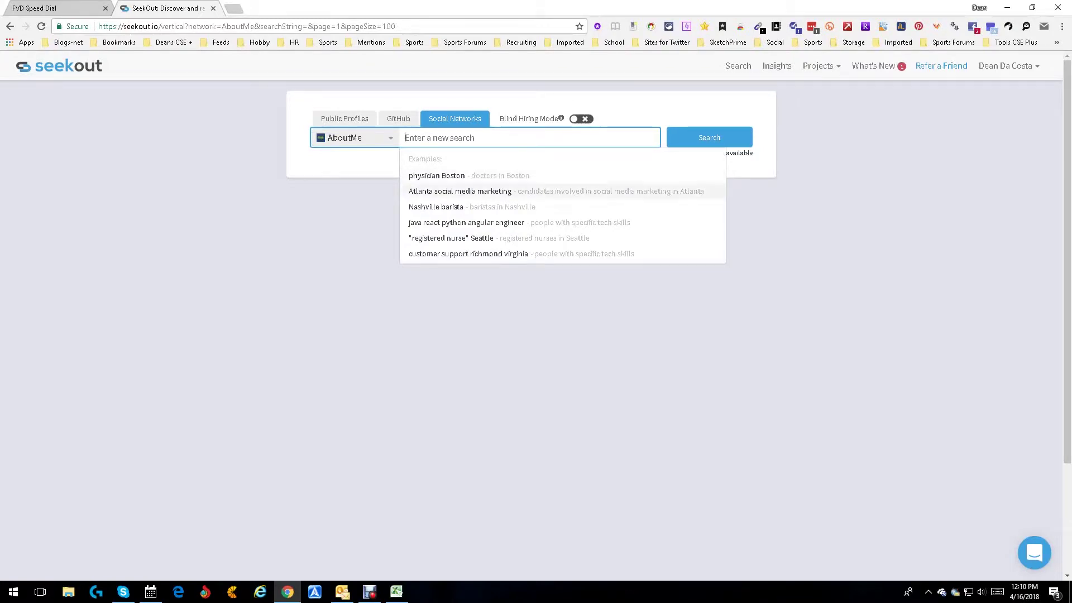
pyautogui.click(466, 222)
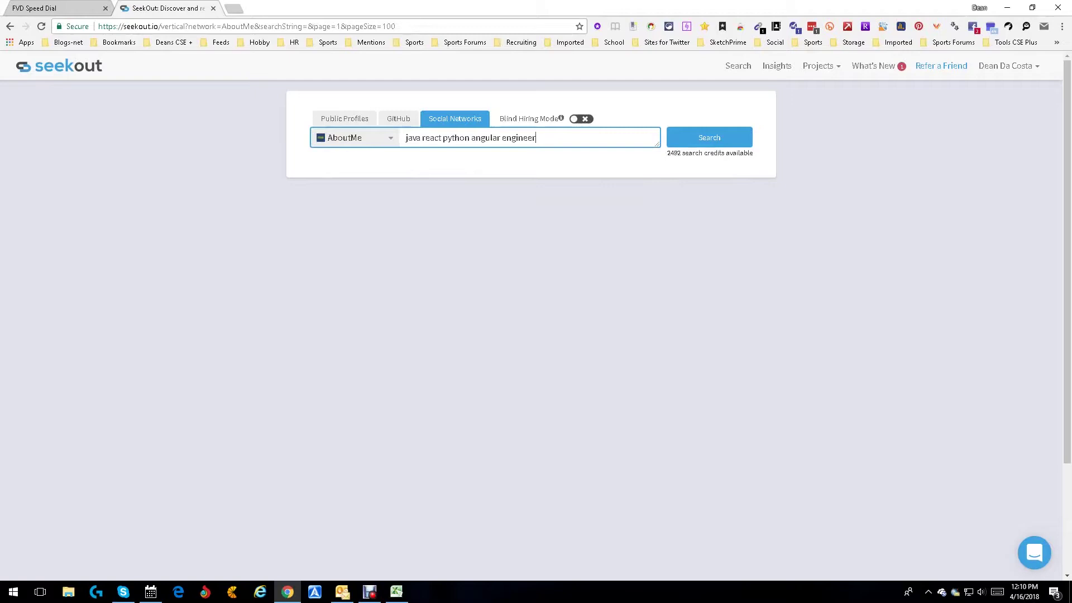
pyautogui.click(709, 137)
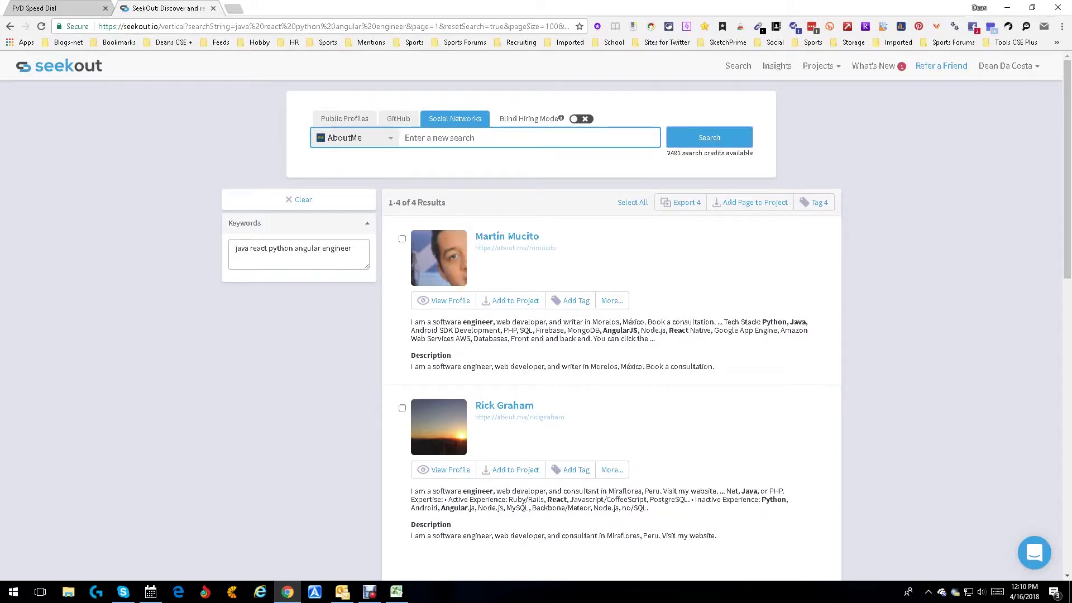
# - Review the AboutMe results and read the first candidate's about.me profile down to the social links
pyautogui.scroll(-4, 536, 312)
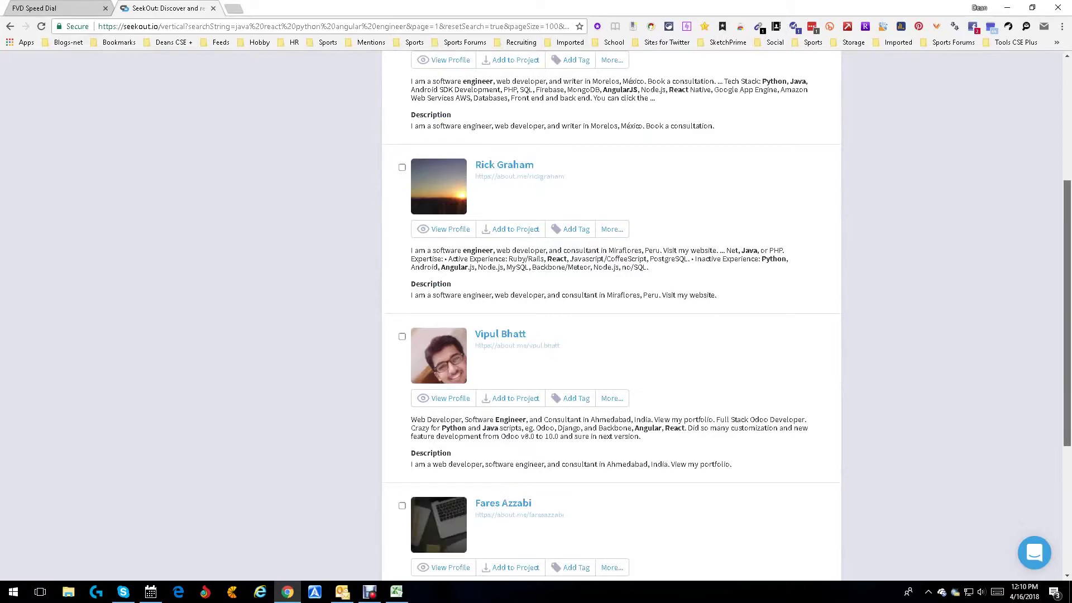
pyautogui.scroll(-3, 611, 315)
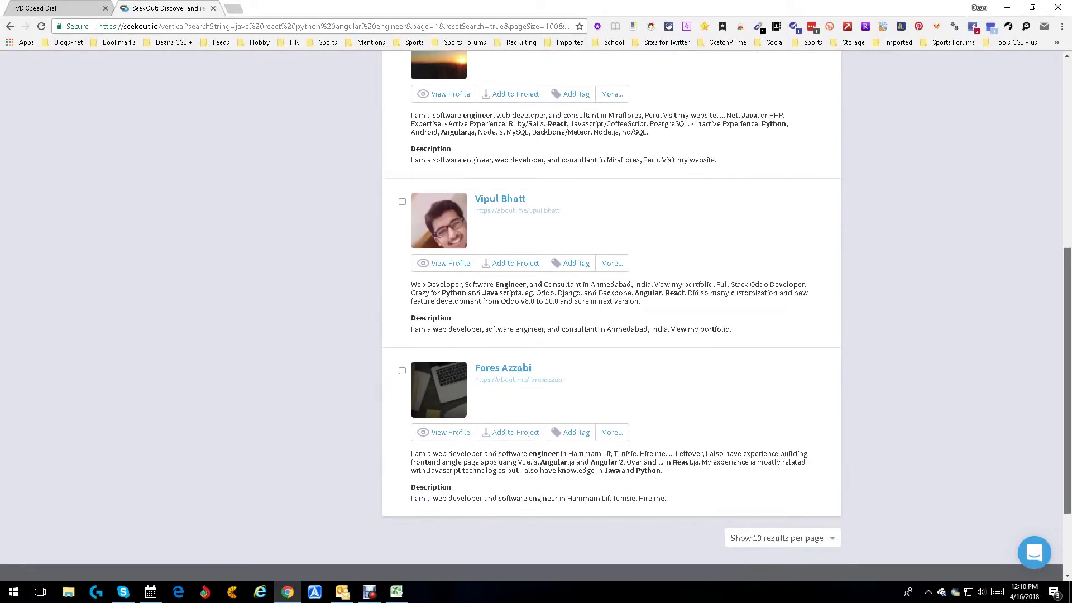
pyautogui.scroll(7, 611, 316)
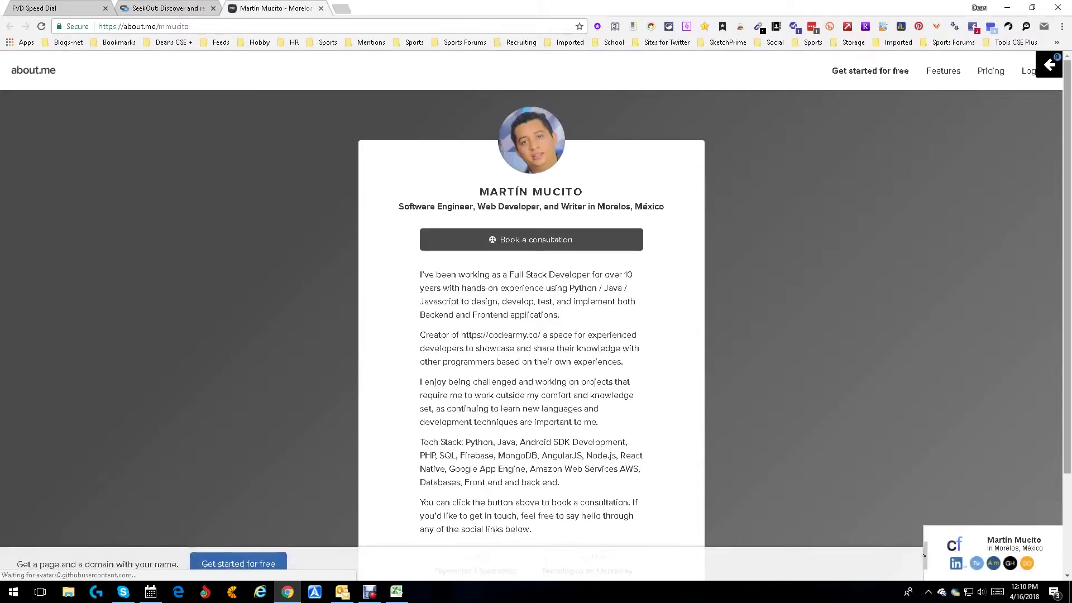
pyautogui.moveTo(1067, 267); pyautogui.dragTo(1066, 277)
pyautogui.scroll(-2, 531, 312)
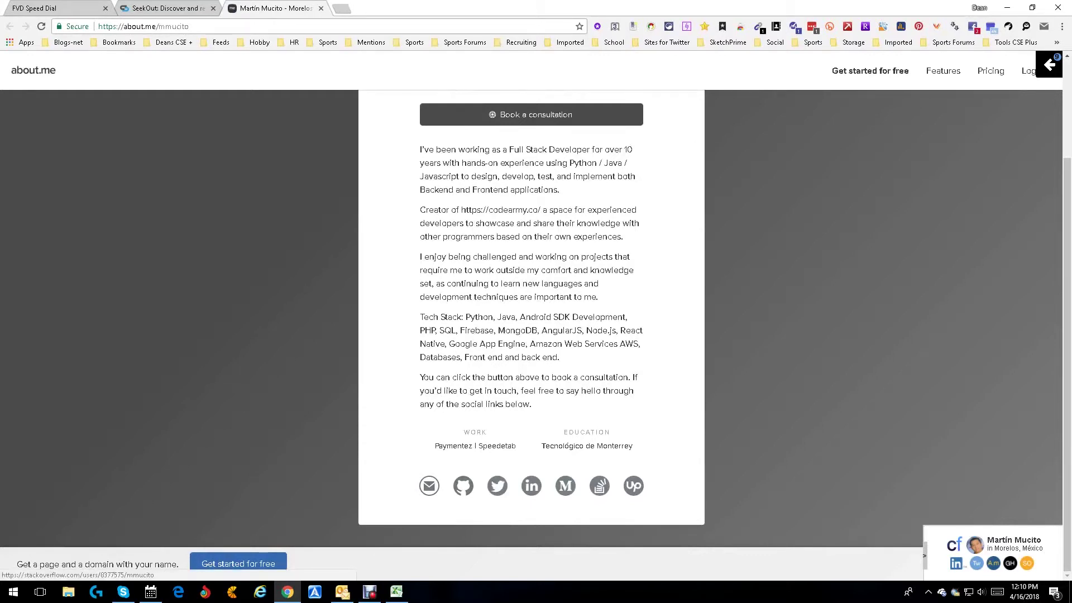
# - Open the candidate's linked GitHub profile and show the Prophet details for the about.me page
pyautogui.click(1010, 563)
pyautogui.click(273, 8)
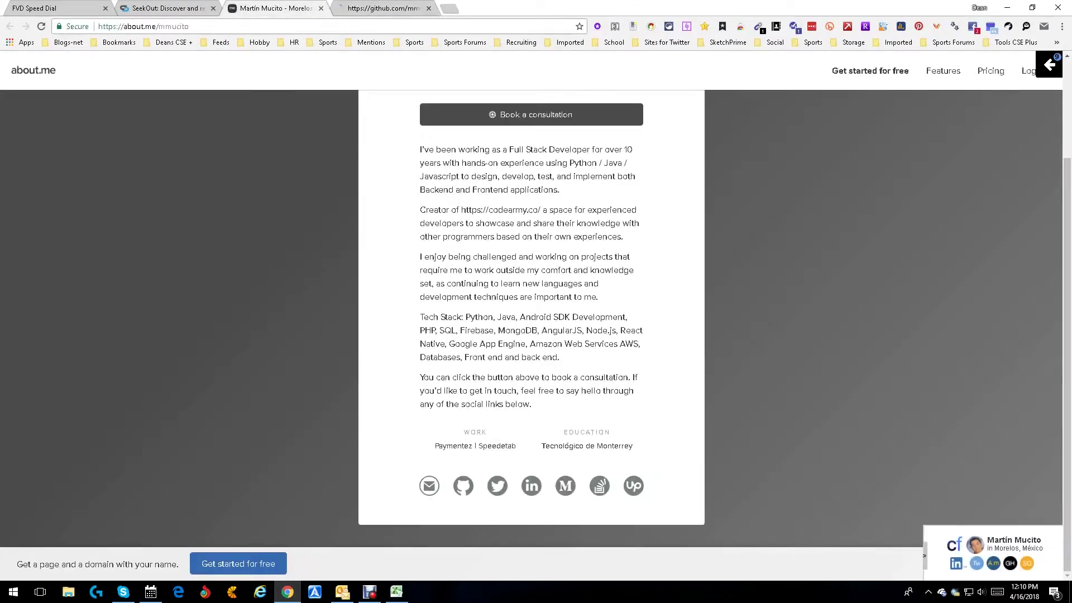
pyautogui.click(1050, 63)
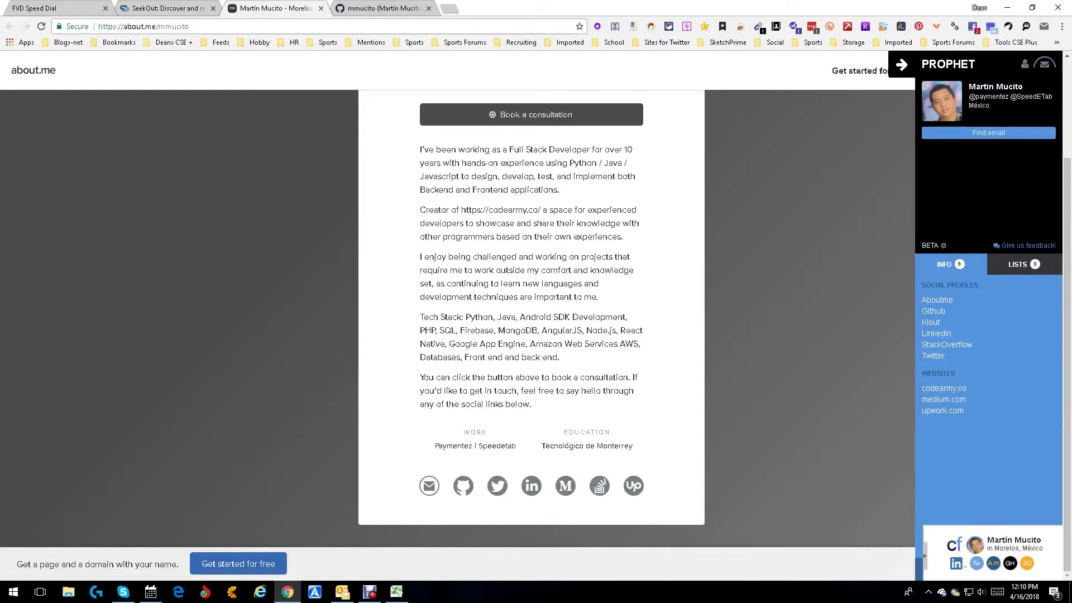
# - Compare the candidate's GitHub and about.me profiles with the SeekOut result and close both profiles
pyautogui.hotkey('ctrl', 'Tab')
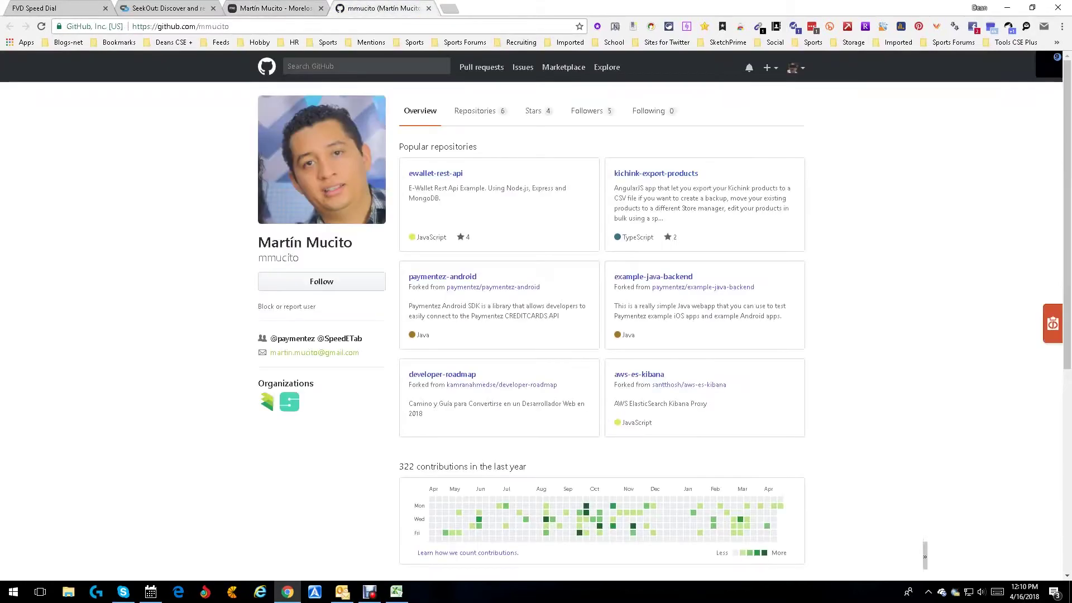
pyautogui.hotkey('ctrl', 'shift', 'Tab')
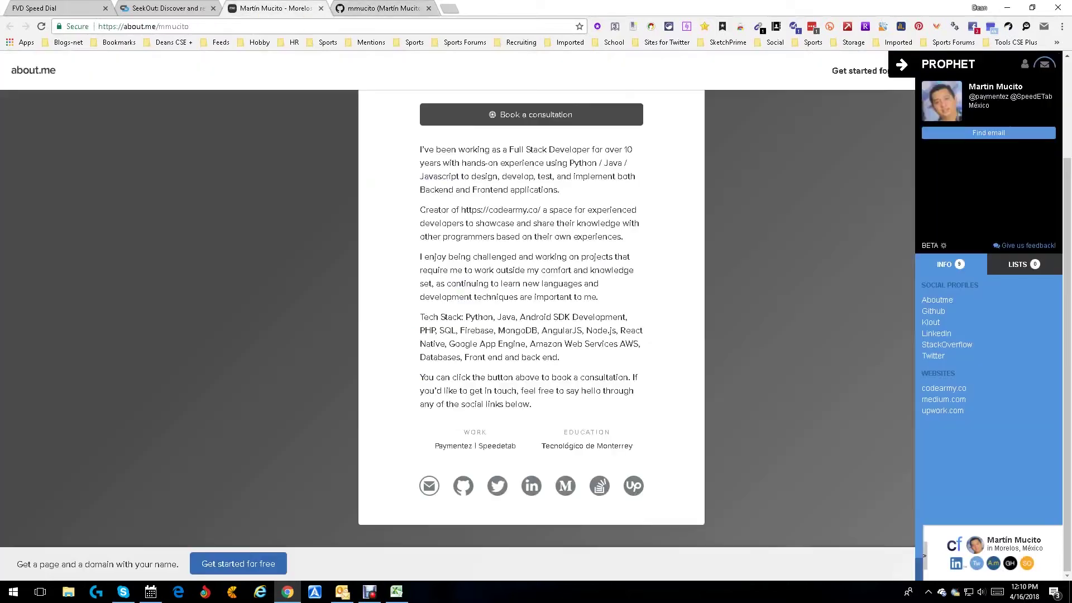
pyautogui.hotkey('ctrl', 'shift', 'Tab')
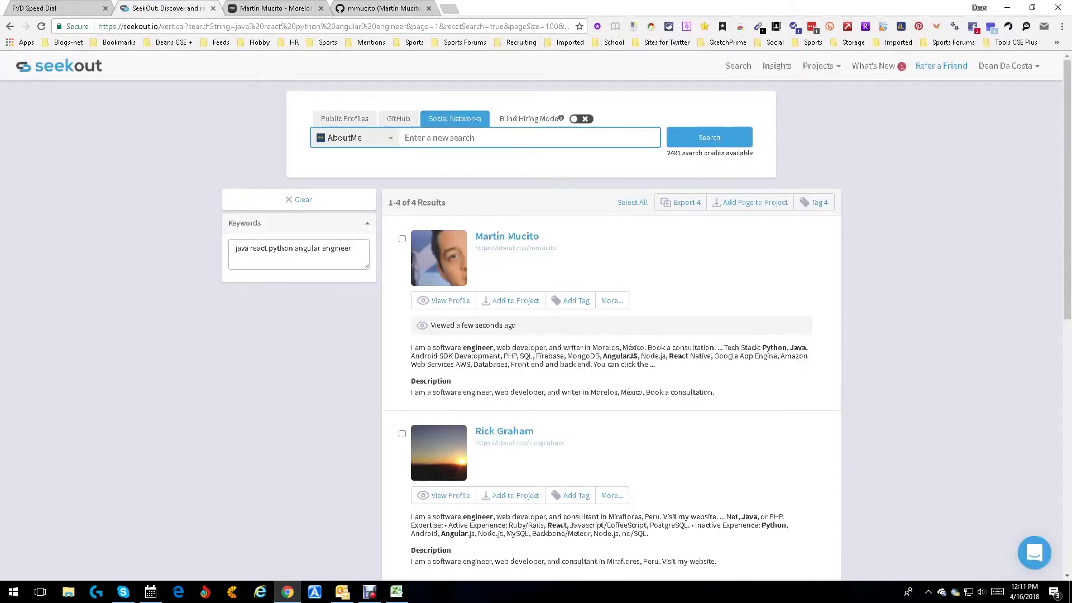
pyautogui.hotkey('ctrl', 'Tab')
pyautogui.hotkey('ctrl', 'Tab')
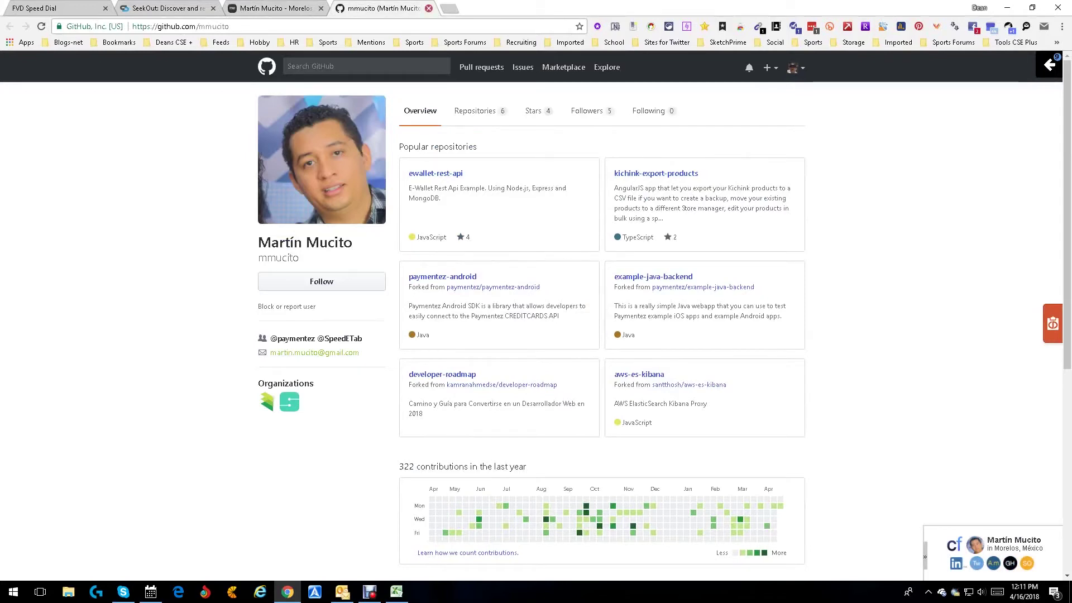
pyautogui.click(429, 8)
pyautogui.click(321, 8)
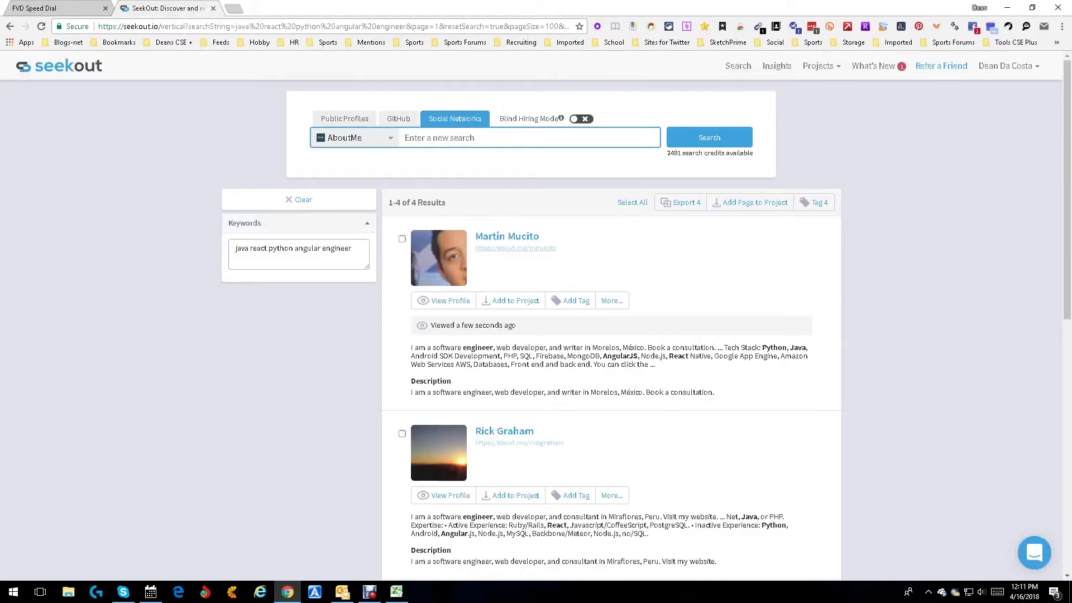